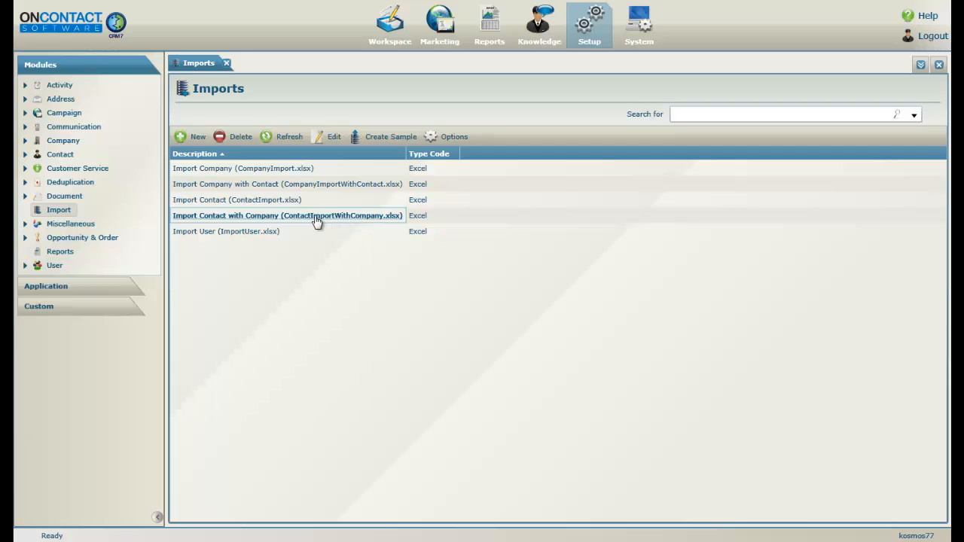
- Open the Import Contact with Company import and load MyImportFile.xlsx as its import file
{"action": "left_click", "coordinate": [280, 220]}
{"action": "double_click", "coordinate": [280, 219]}
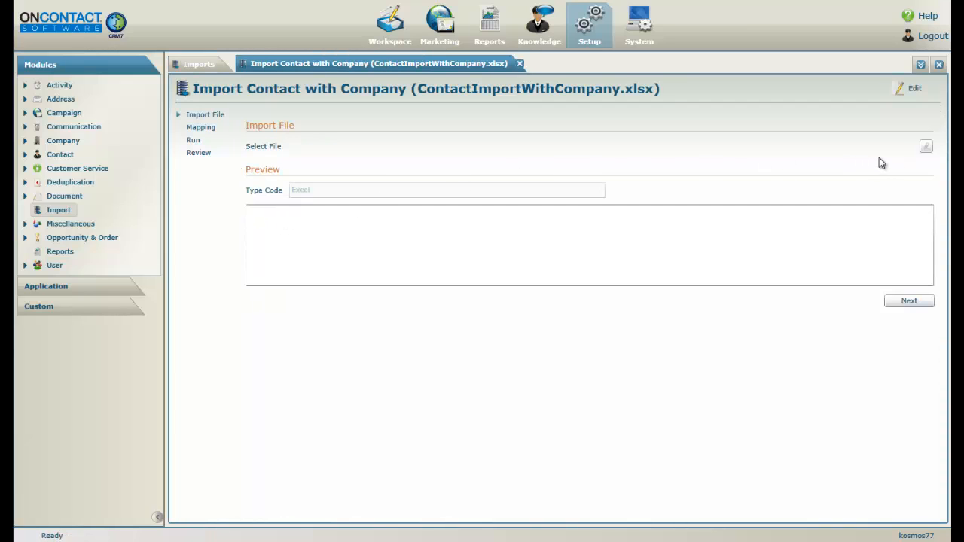
{"action": "left_click", "coordinate": [926, 148]}
{"action": "left_click", "coordinate": [927, 147]}
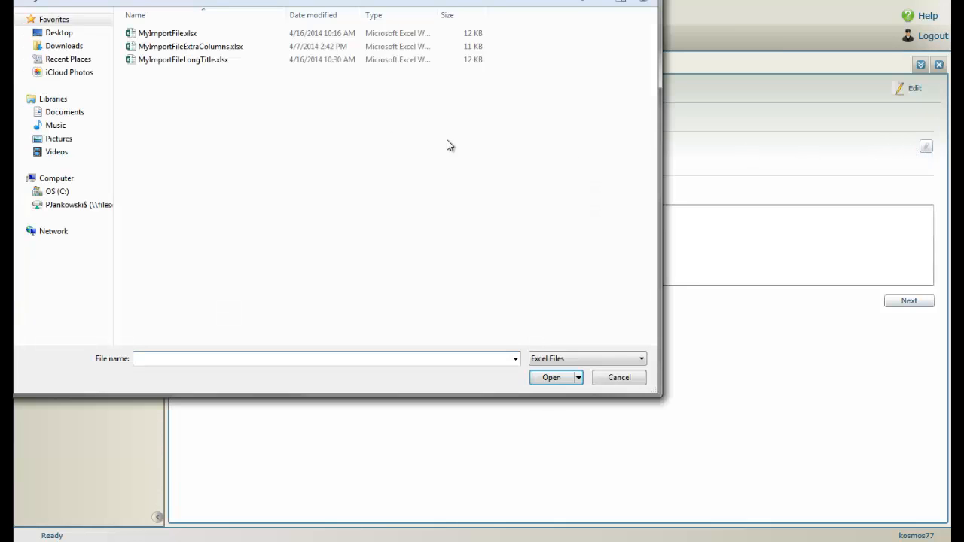
{"action": "left_click", "coordinate": [178, 34]}
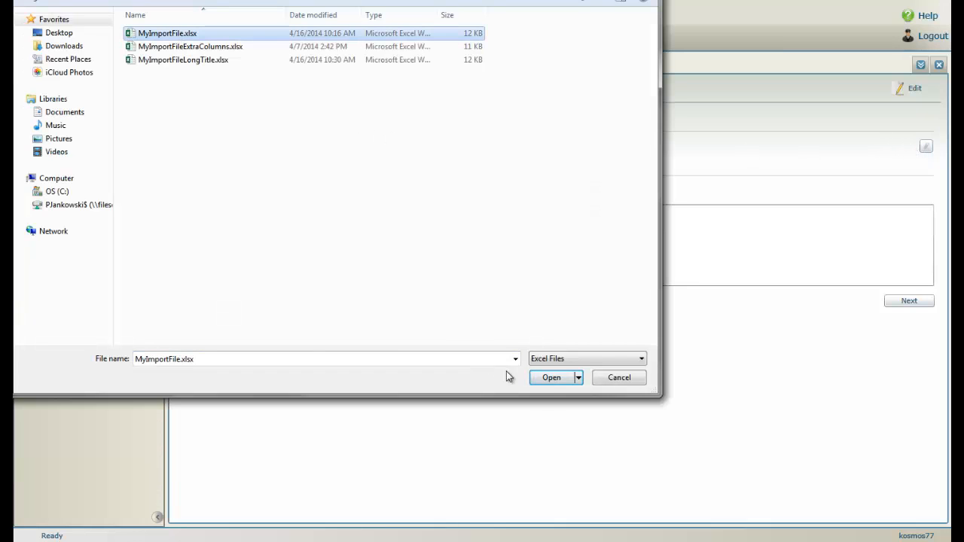
{"action": "left_click", "coordinate": [538, 382]}
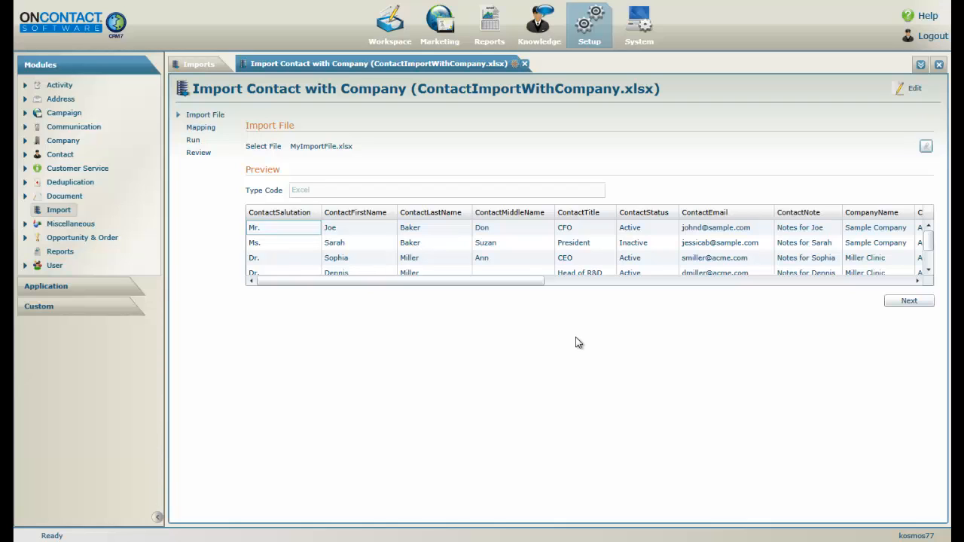
- Check the file preview and the column mapping, and run the import of MyImportFile.xlsx
{"action": "left_click_drag", "start_coordinate": [524, 284], "coordinate": [438, 284]}
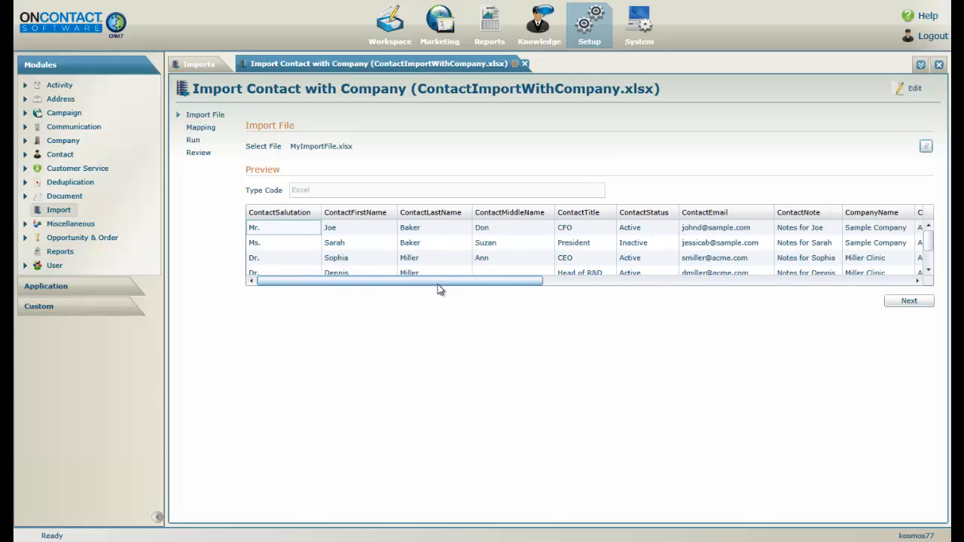
{"action": "mouse_move", "coordinate": [927, 243]}
{"action": "left_mouse_down"}
{"action": "mouse_move", "coordinate": [931, 264]}
{"action": "mouse_move", "coordinate": [931, 226]}
{"action": "left_mouse_up"}
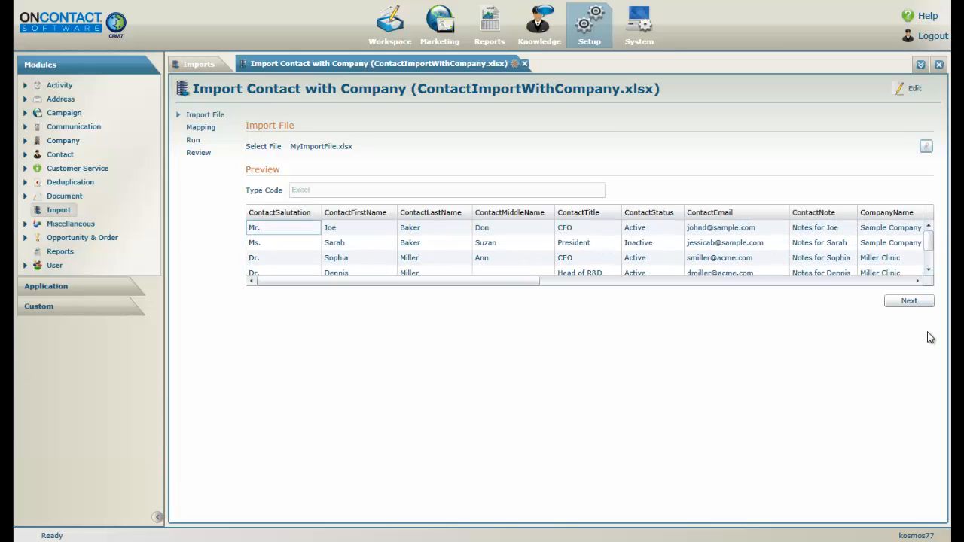
{"action": "left_click", "coordinate": [909, 302]}
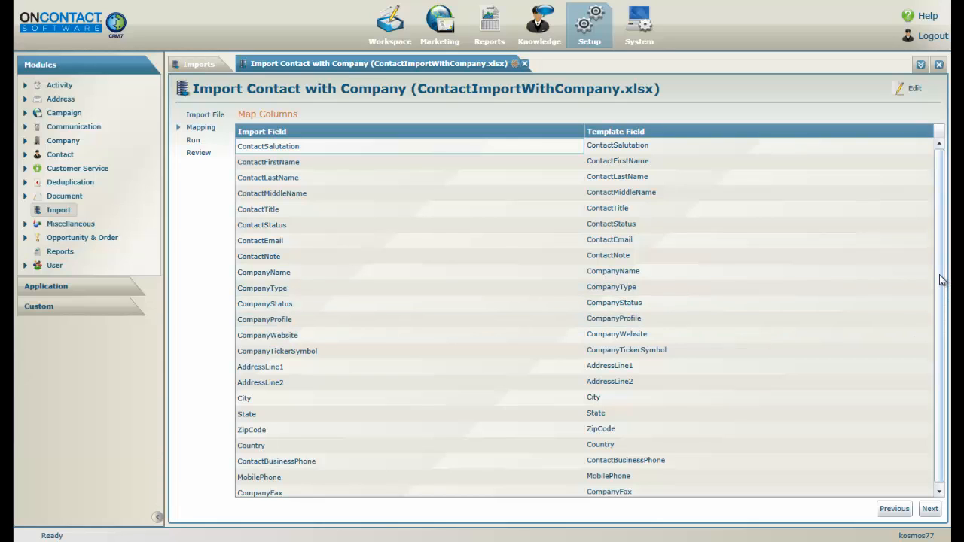
{"action": "left_click_drag", "start_coordinate": [941, 276], "coordinate": [944, 249]}
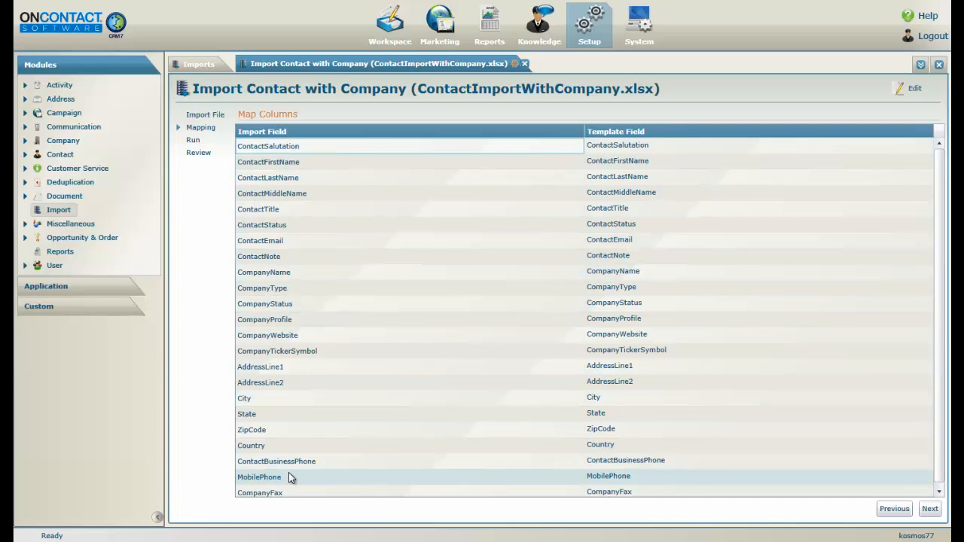
{"action": "left_click", "coordinate": [930, 510]}
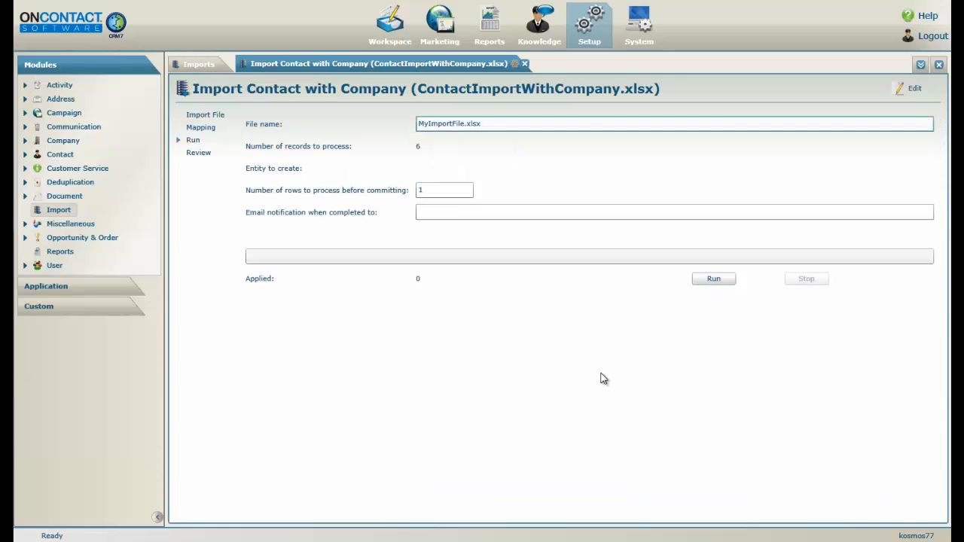
{"action": "left_click", "coordinate": [706, 280]}
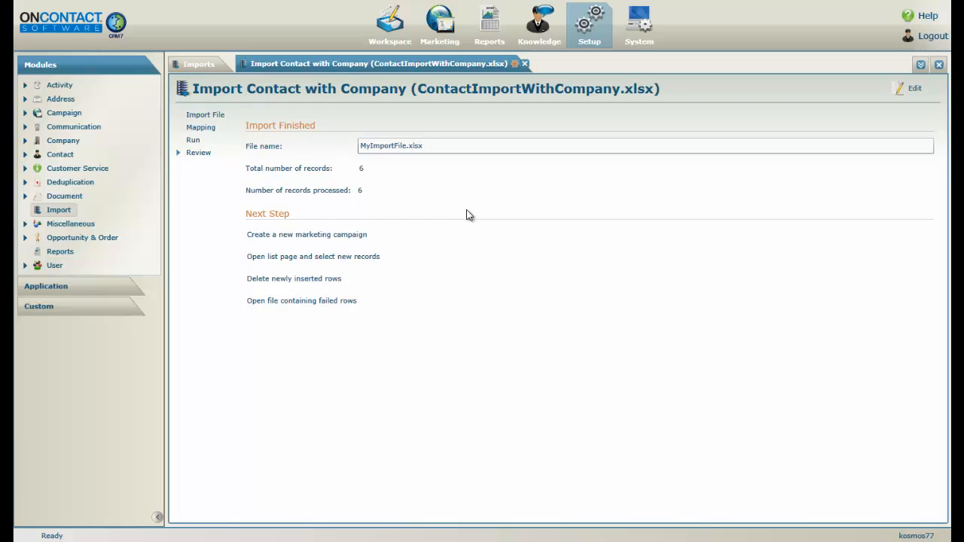
- From the import results, open a new marketing campaign form and the list of newly imported contacts, returning to the results each time
{"action": "left_click", "coordinate": [292, 235]}
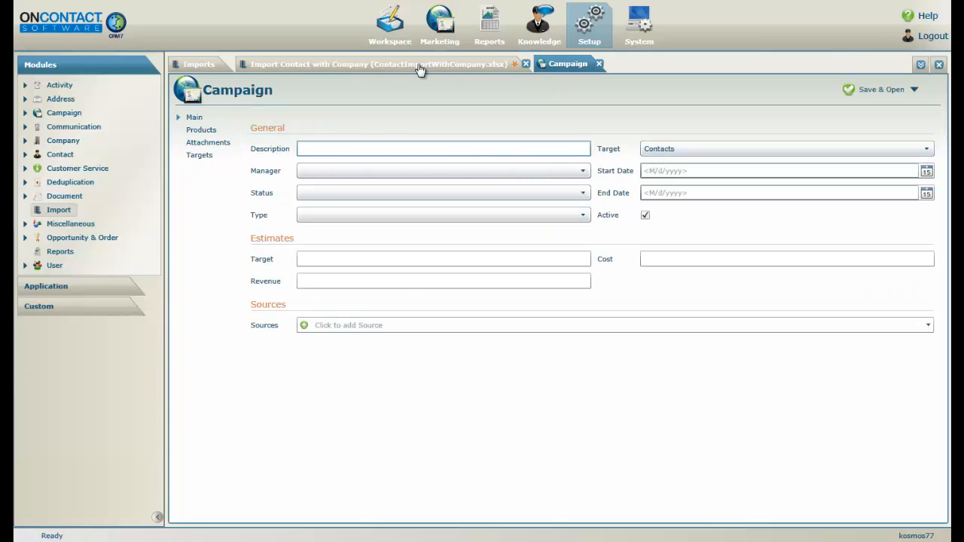
{"action": "left_click", "coordinate": [420, 68]}
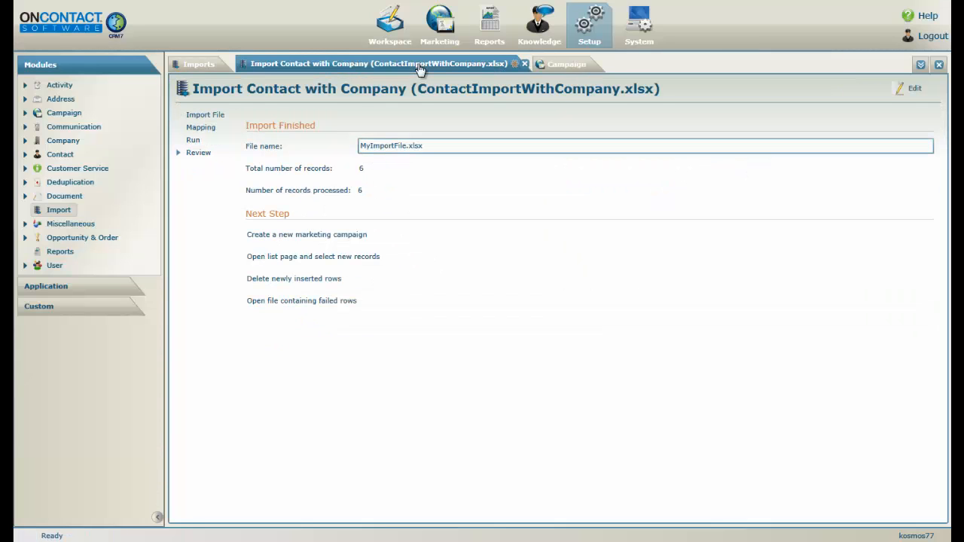
{"action": "left_click", "coordinate": [357, 257]}
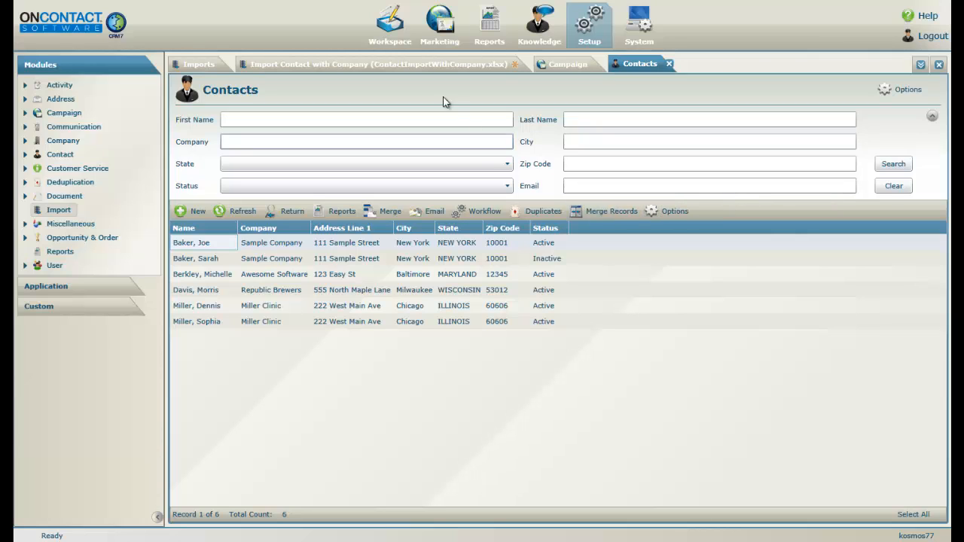
{"action": "left_click", "coordinate": [406, 66]}
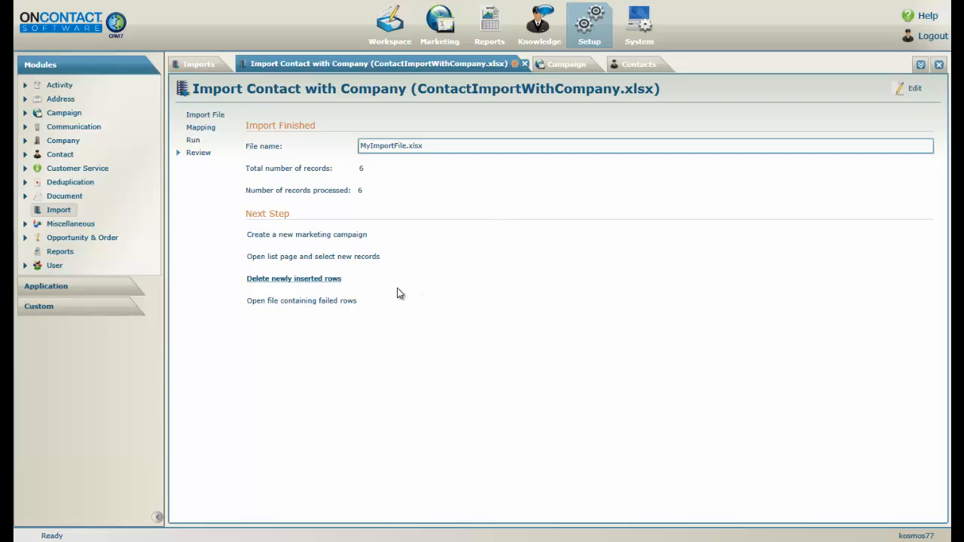
- Delete the rows newly inserted by the MyImportFile.xlsx import
{"action": "left_click", "coordinate": [324, 284]}
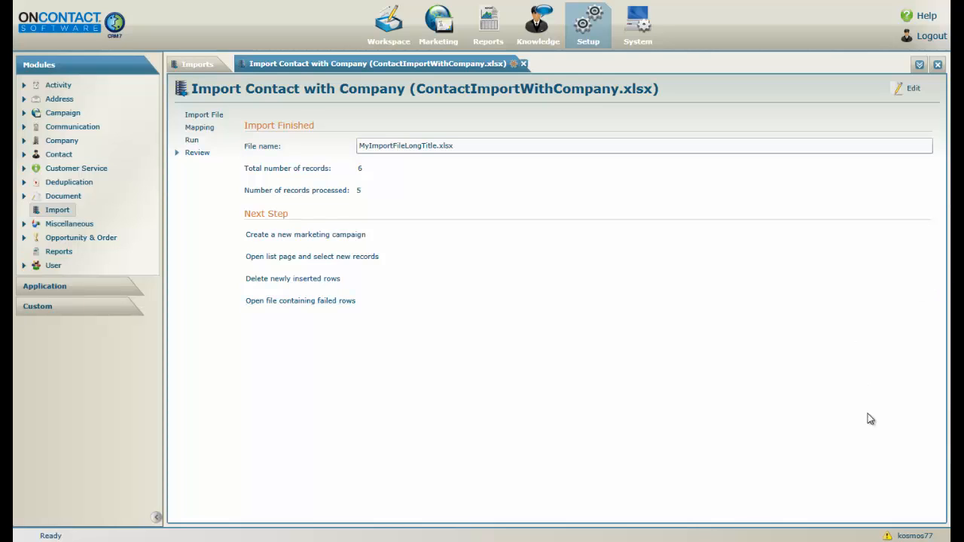
- Read the warnings for the MyImportFileLongTitle.xlsx import and open the file containing the failed rows
{"action": "left_click", "coordinate": [890, 537]}
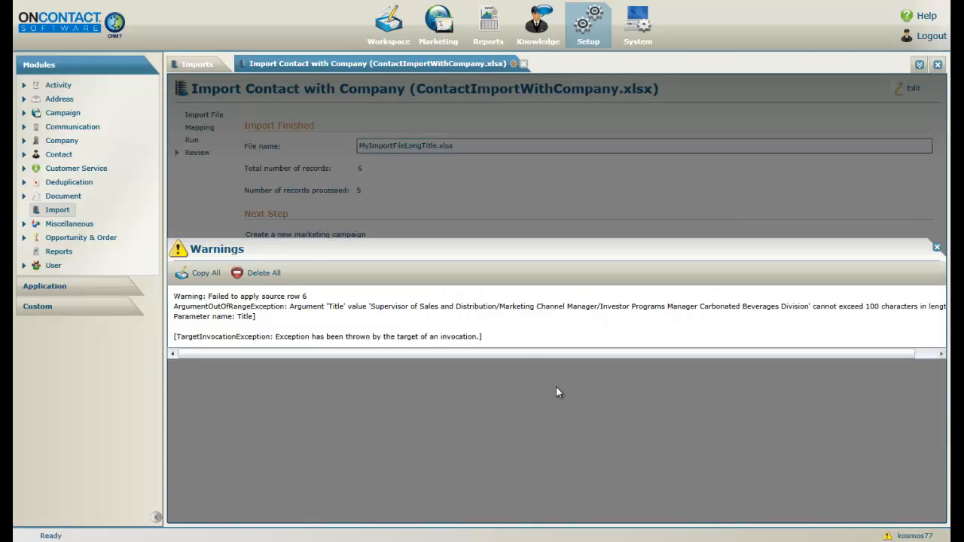
{"action": "left_click", "coordinate": [937, 249]}
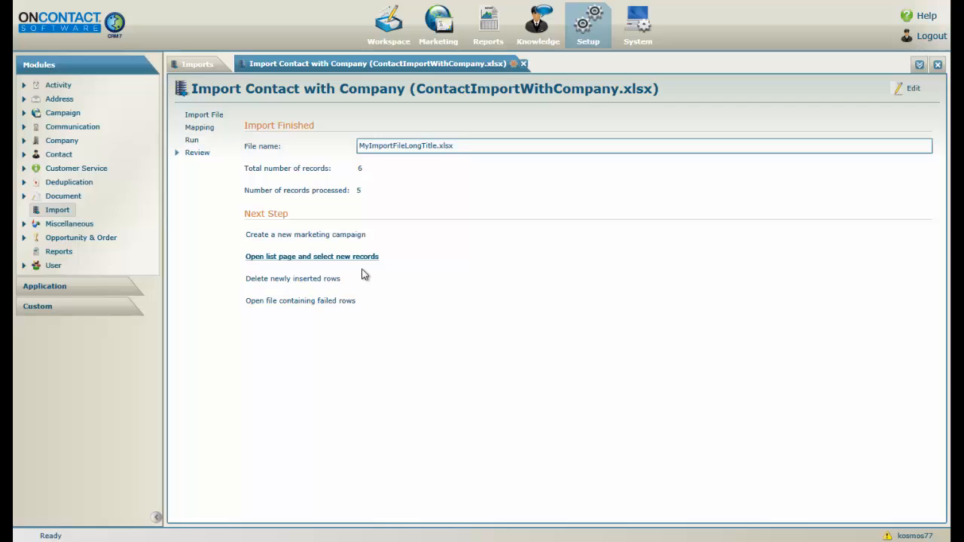
{"action": "left_click", "coordinate": [320, 302]}
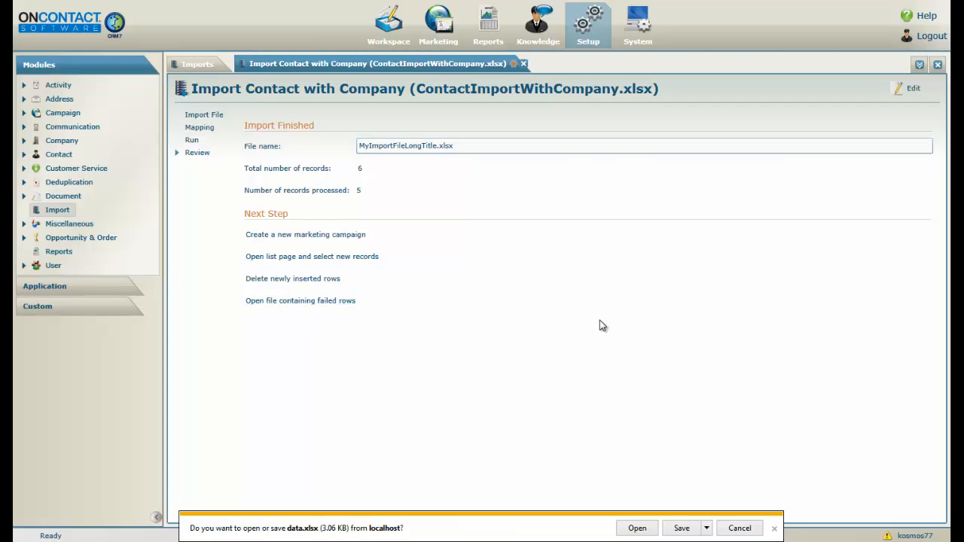
{"action": "left_click", "coordinate": [635, 529]}
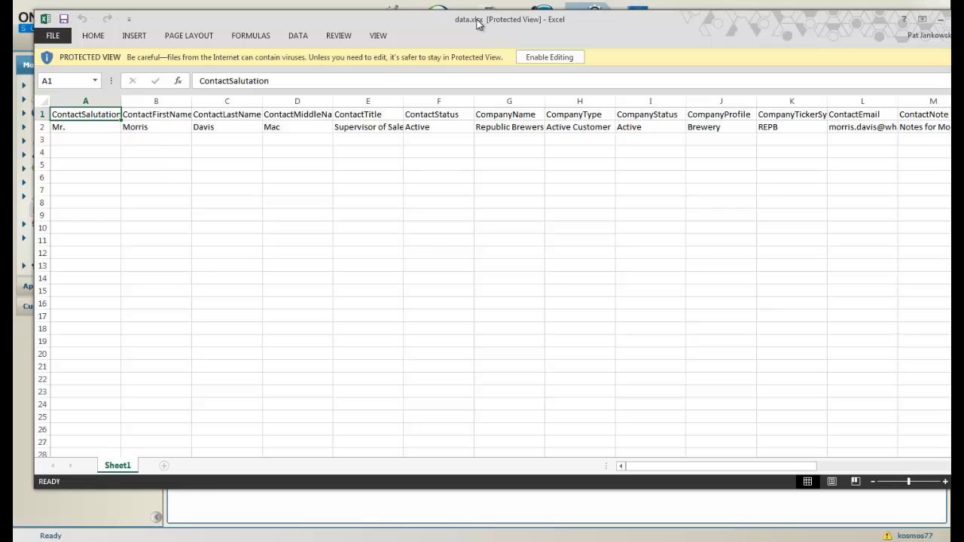
- Widen the ContactTitle column in data.xlsx and show the full title in cell E2
{"action": "left_click_drag", "start_coordinate": [478, 23], "coordinate": [465, 27]}
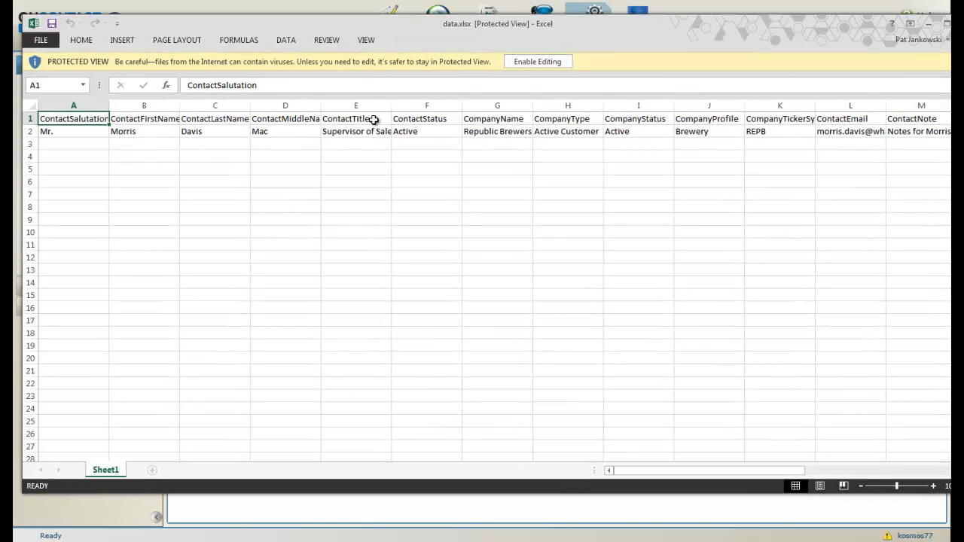
{"action": "left_click_drag", "start_coordinate": [392, 109], "coordinate": [596, 109]}
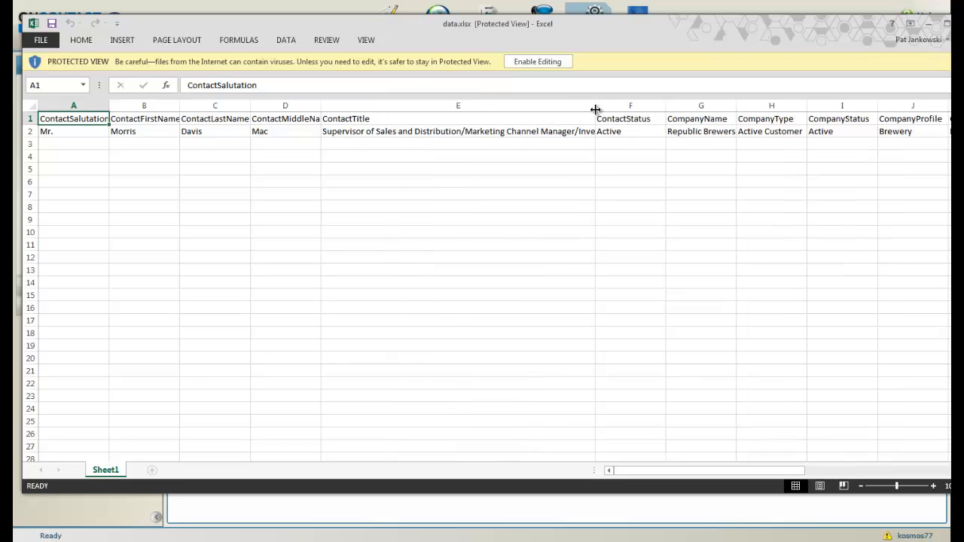
{"action": "left_click", "coordinate": [520, 131]}
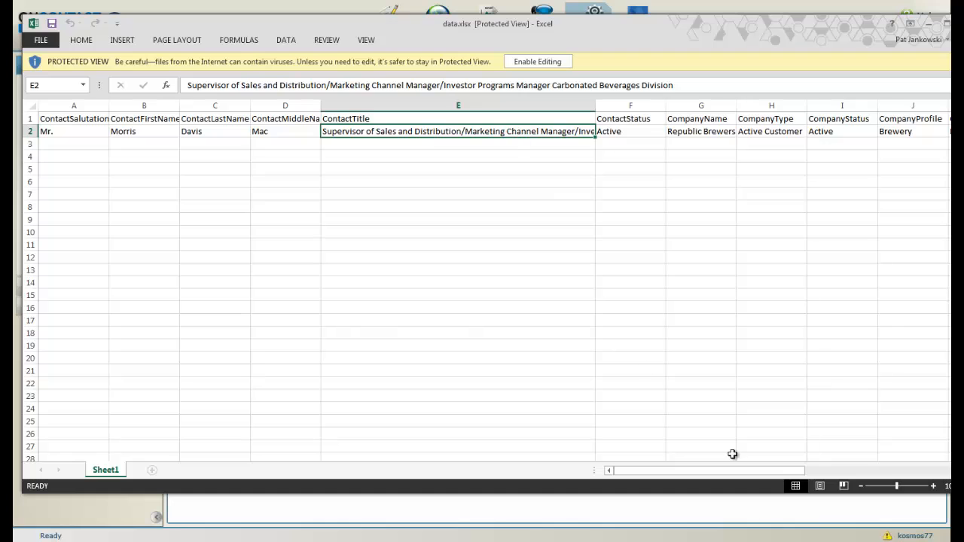
- Recheck the import warning against the failed row's title and enable editing of data.xlsx
{"action": "left_click", "coordinate": [889, 536]}
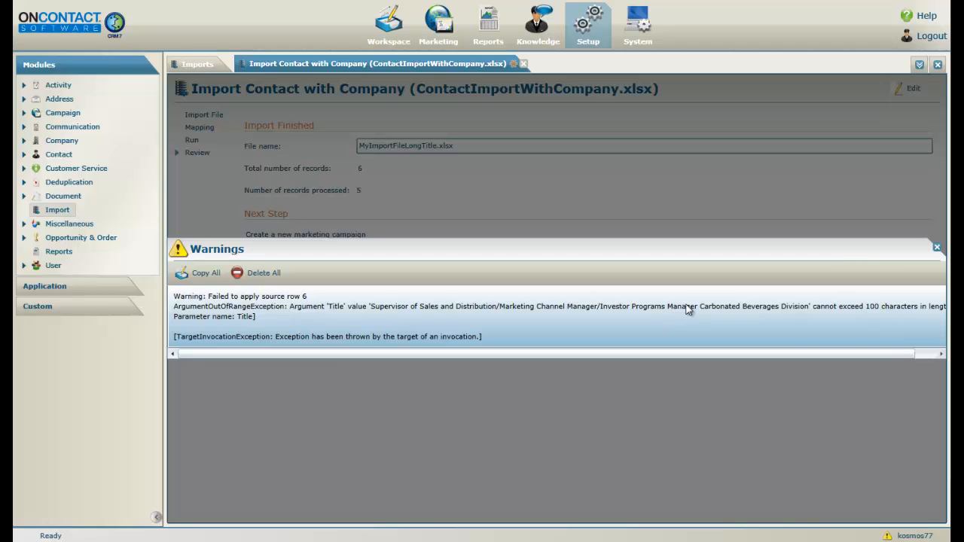
{"action": "left_click", "coordinate": [936, 247]}
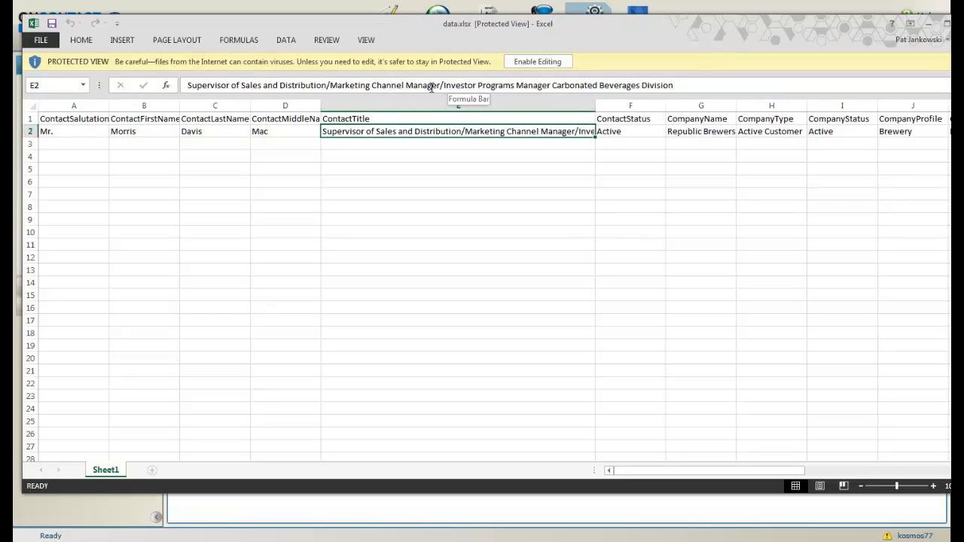
{"action": "left_click", "coordinate": [554, 63]}
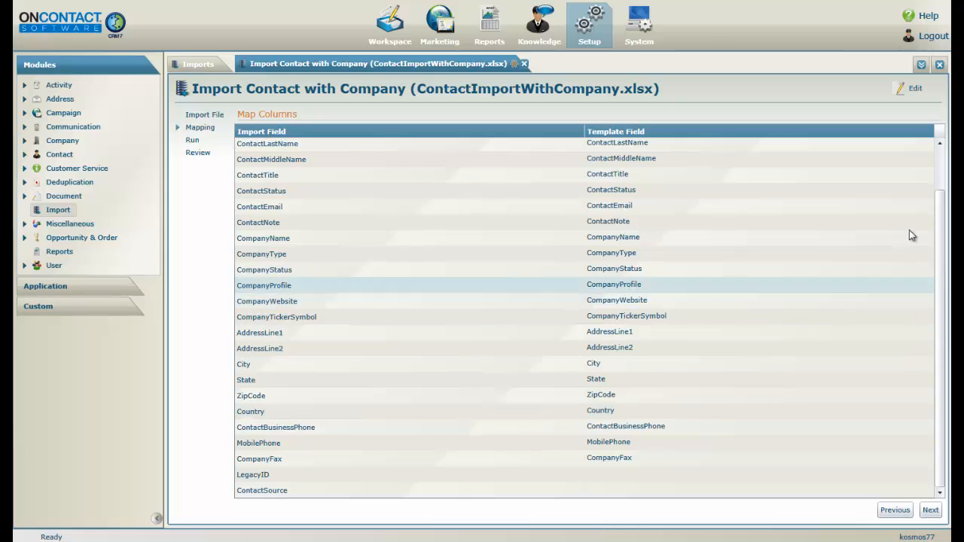
- Open the import definition for editing, load MyImportFileExtraColumns.xlsx, and accept its new unmapped columns to reach the mapping stage
{"action": "left_click", "coordinate": [913, 90]}
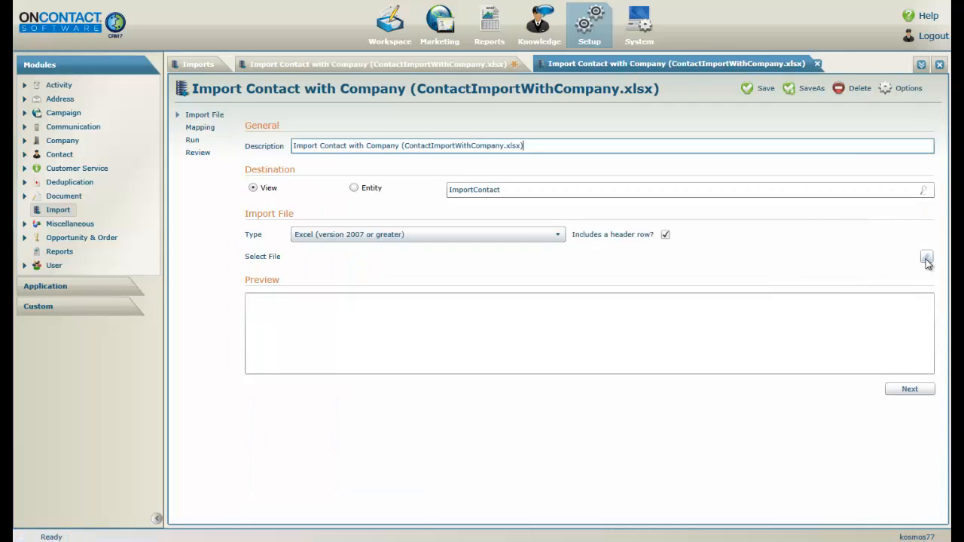
{"action": "left_click", "coordinate": [927, 259]}
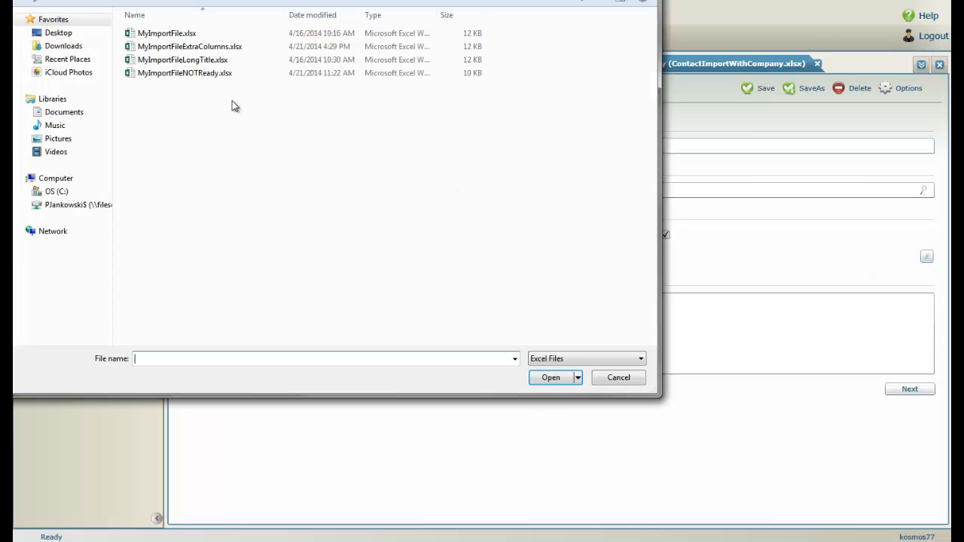
{"action": "left_click", "coordinate": [208, 46]}
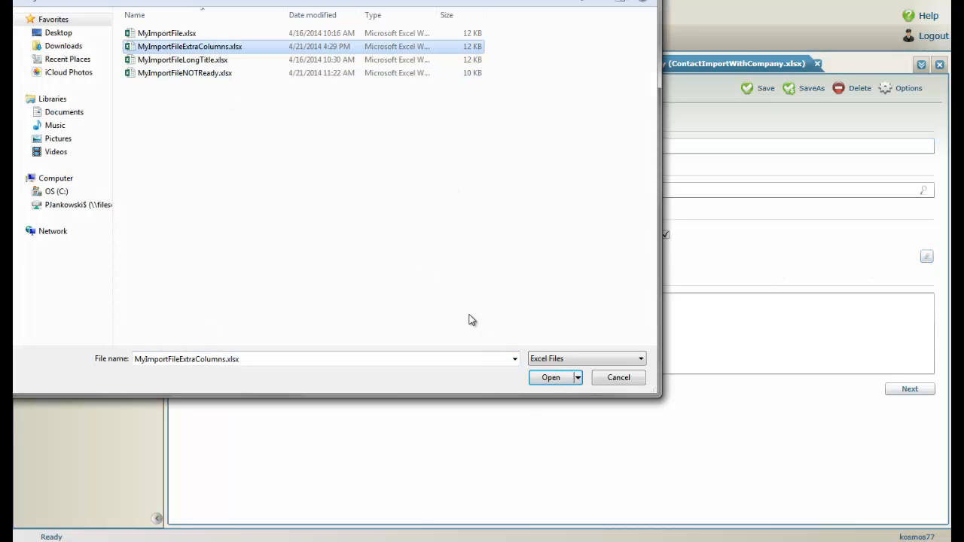
{"action": "left_click", "coordinate": [549, 384]}
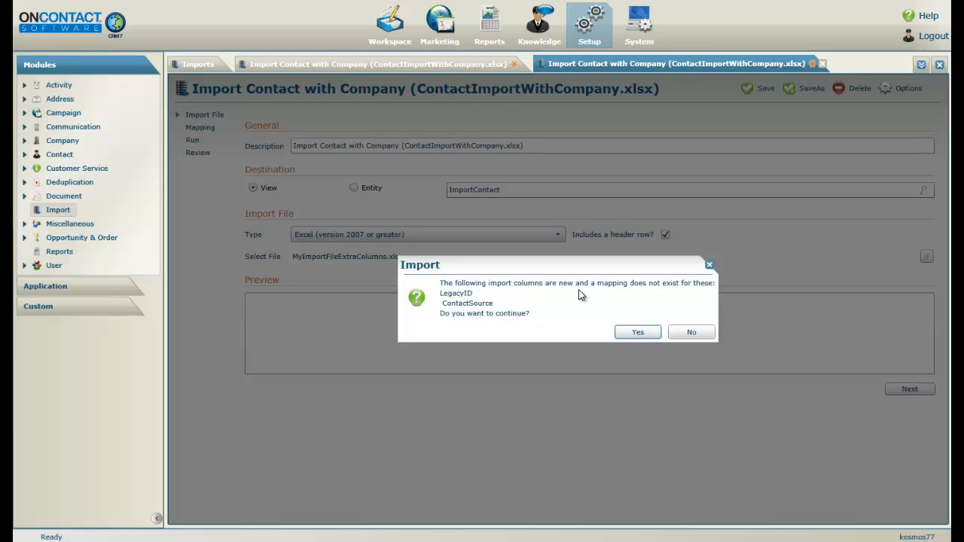
{"action": "left_click", "coordinate": [637, 332]}
{"action": "left_click", "coordinate": [908, 390]}
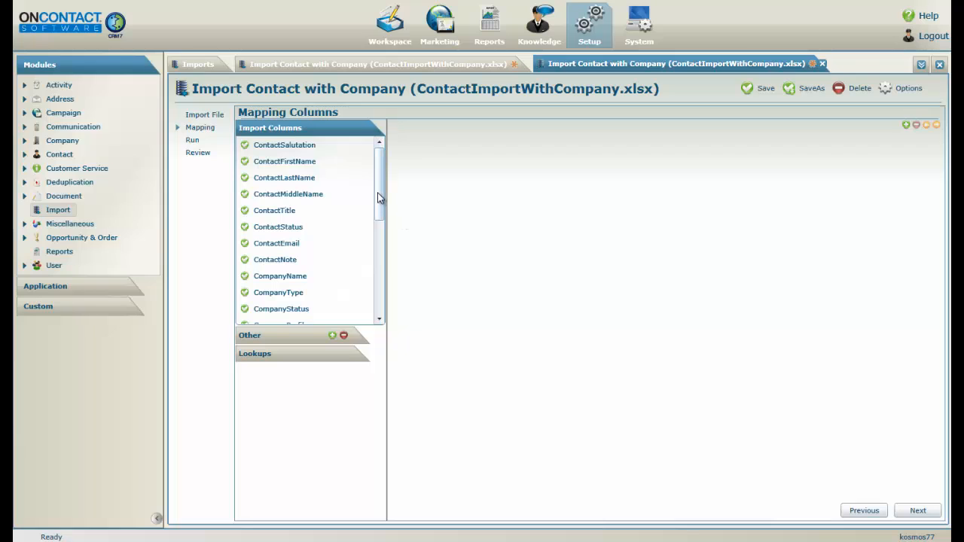
- Map the unmapped LegacyID import column to the External Id column of the Company entity
{"action": "left_click_drag", "start_coordinate": [379, 196], "coordinate": [386, 307]}
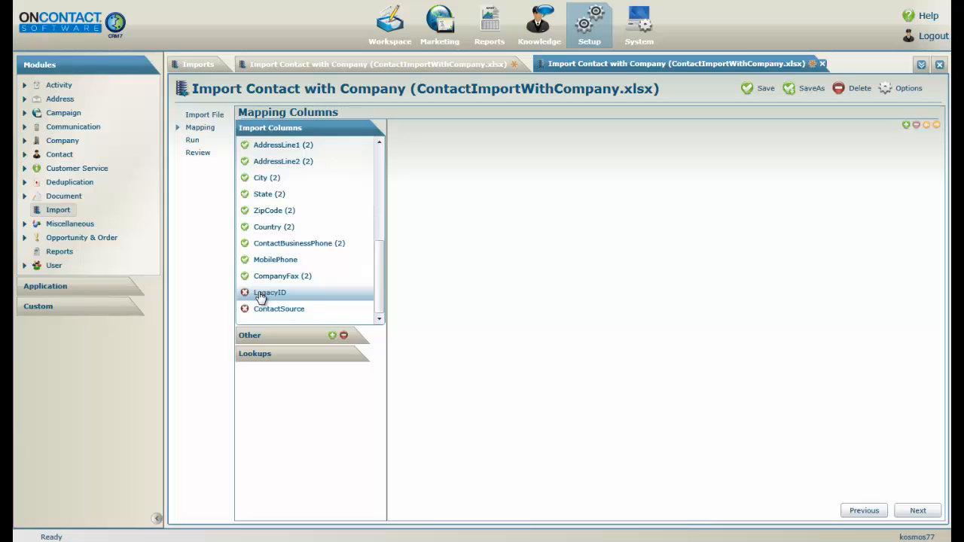
{"action": "left_click", "coordinate": [259, 296]}
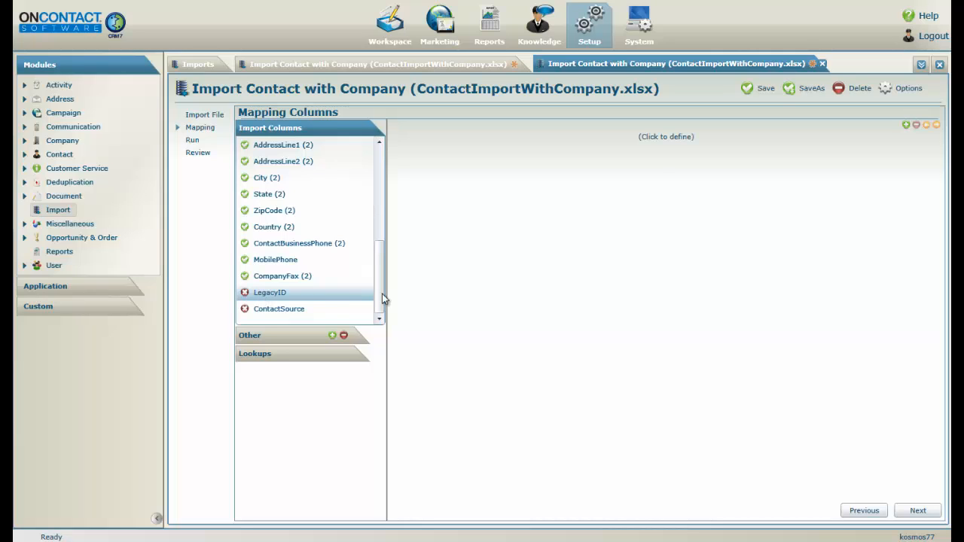
{"action": "left_click", "coordinate": [658, 139]}
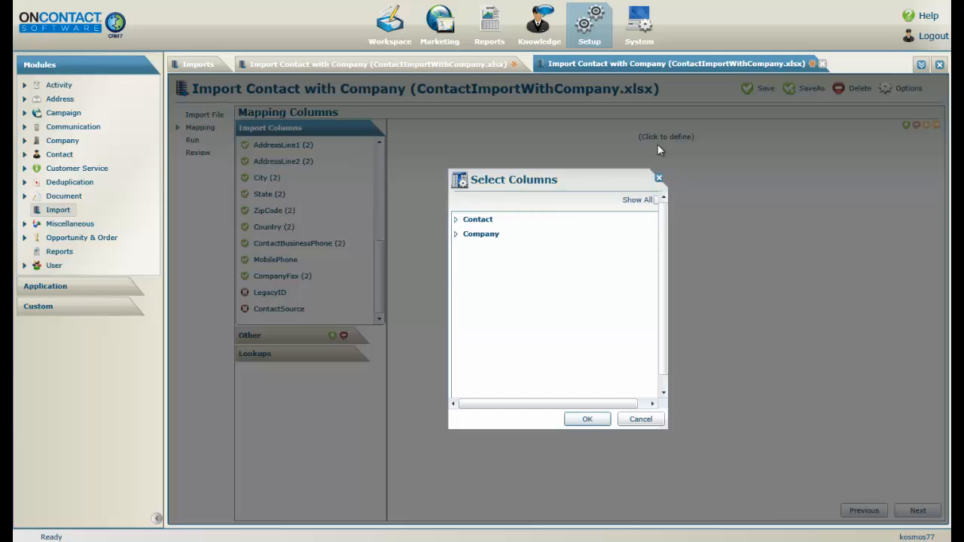
{"action": "left_click", "coordinate": [456, 235]}
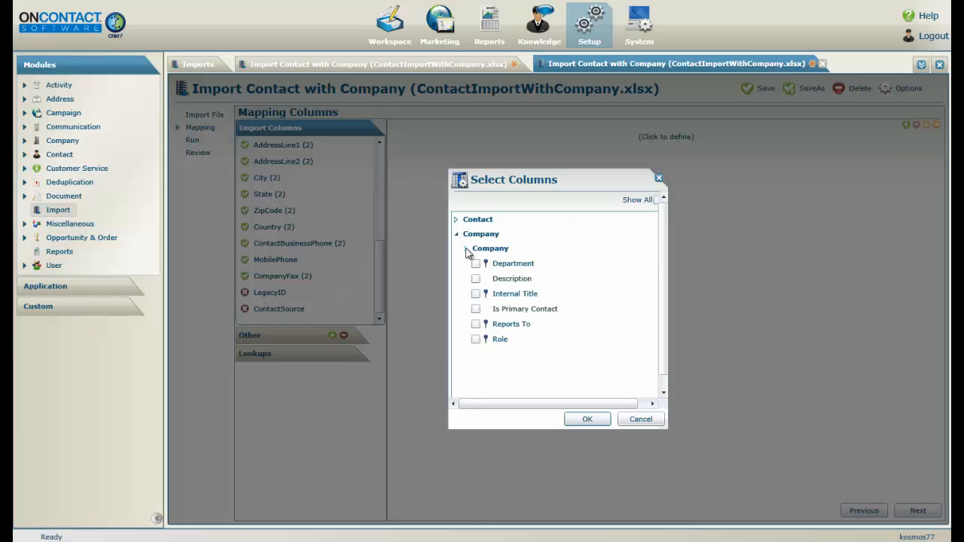
{"action": "left_click", "coordinate": [467, 252]}
{"action": "left_click", "coordinate": [486, 281]}
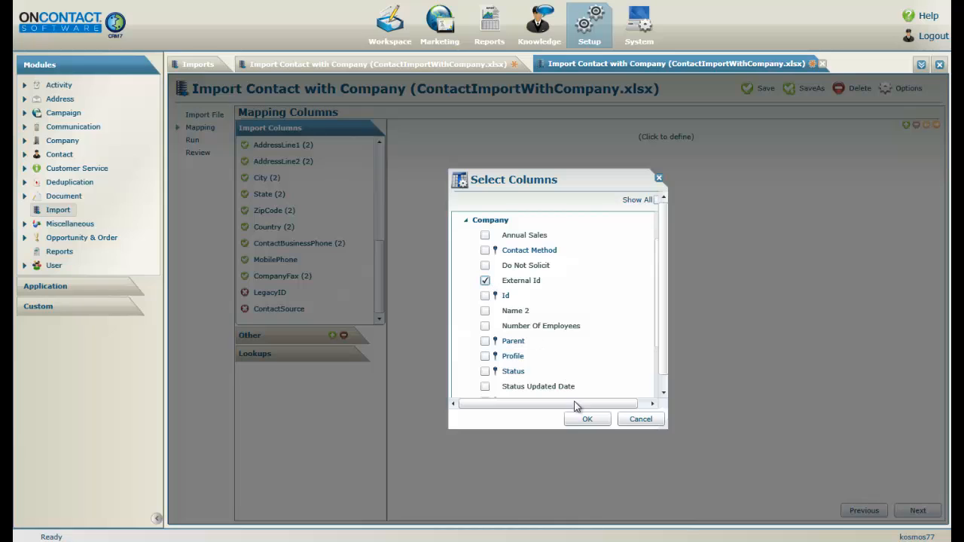
{"action": "left_click", "coordinate": [587, 419]}
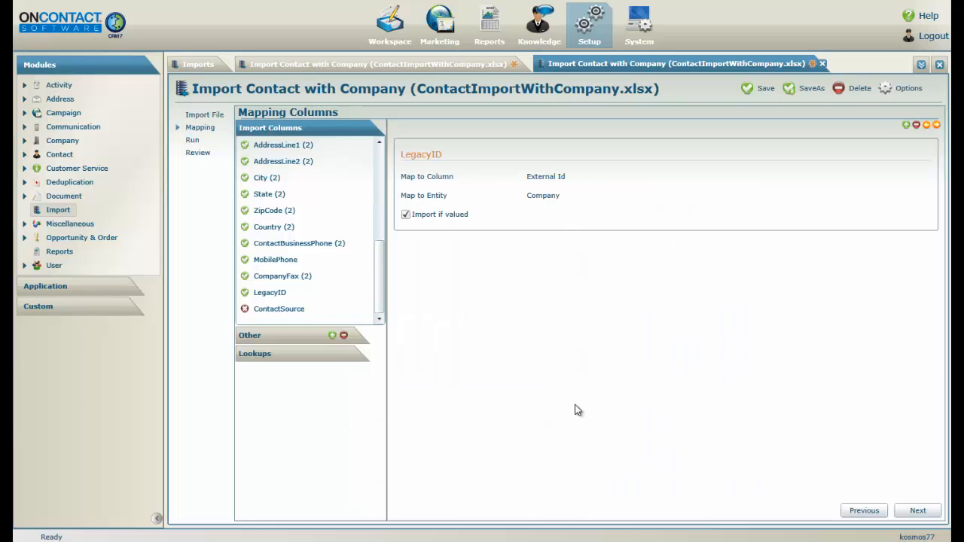
- Map the unmapped ContactSource import column to the Contact entity's Sources, with Source as the mapped property
{"action": "left_click", "coordinate": [279, 310]}
{"action": "left_click", "coordinate": [657, 140]}
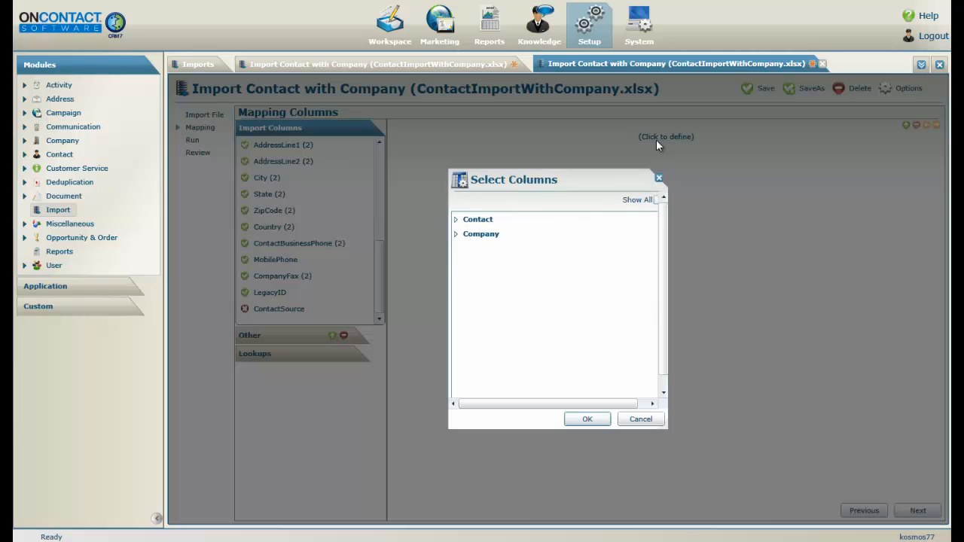
{"action": "left_click", "coordinate": [456, 220]}
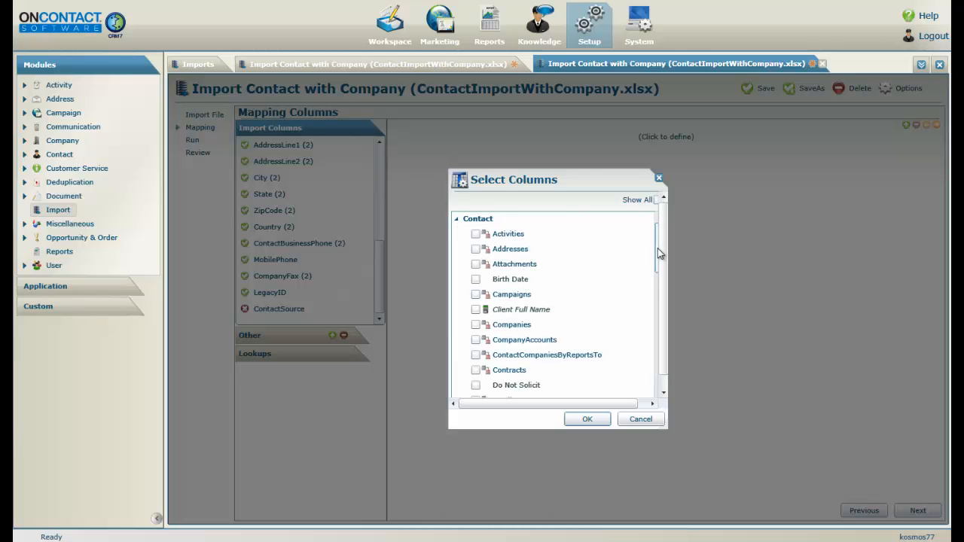
{"action": "left_click_drag", "start_coordinate": [659, 248], "coordinate": [657, 361]}
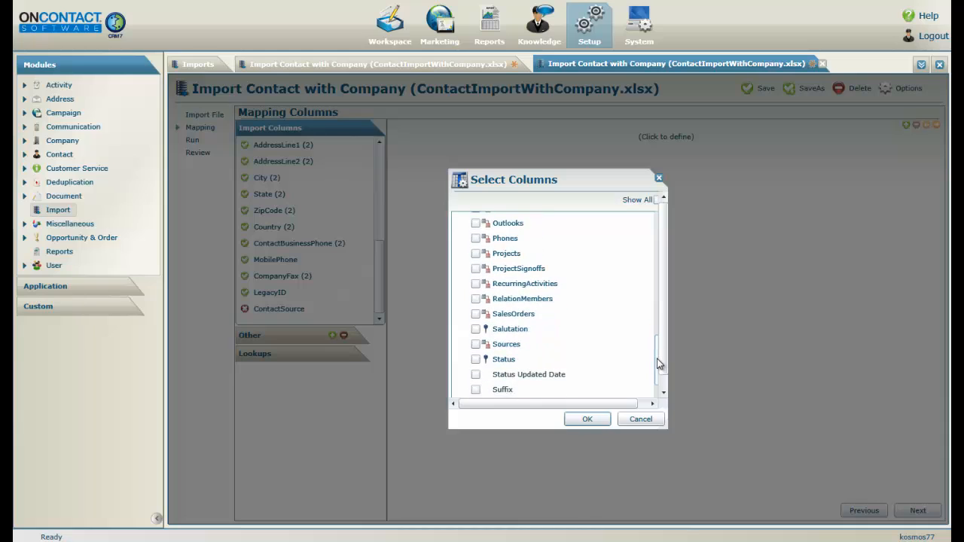
{"action": "left_click", "coordinate": [475, 345]}
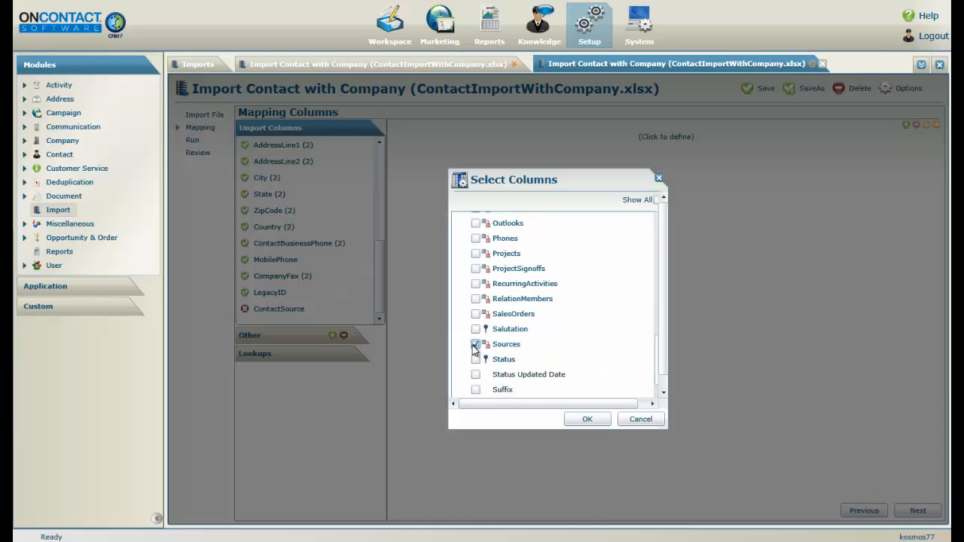
{"action": "left_click", "coordinate": [584, 416]}
{"action": "left_click", "coordinate": [668, 329]}
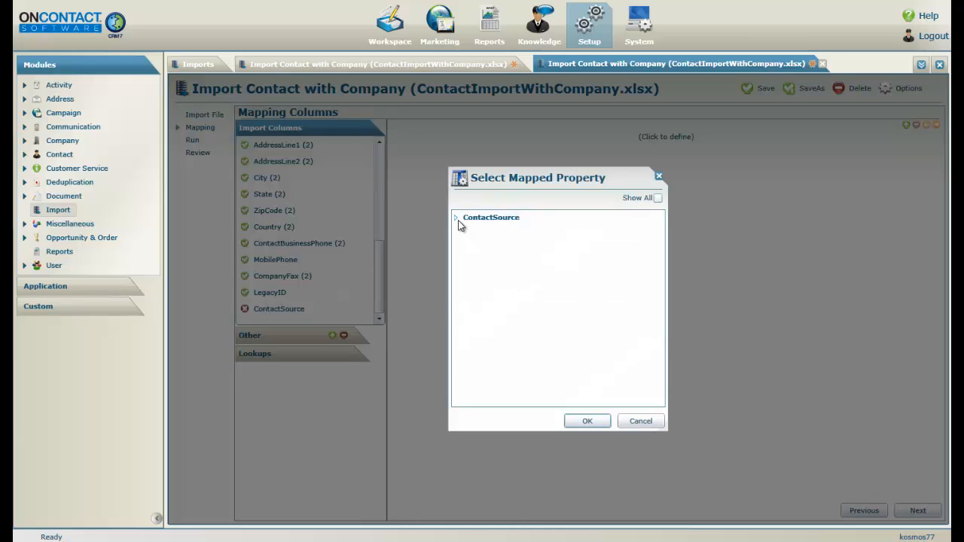
{"action": "left_click", "coordinate": [457, 220]}
{"action": "left_click", "coordinate": [476, 278]}
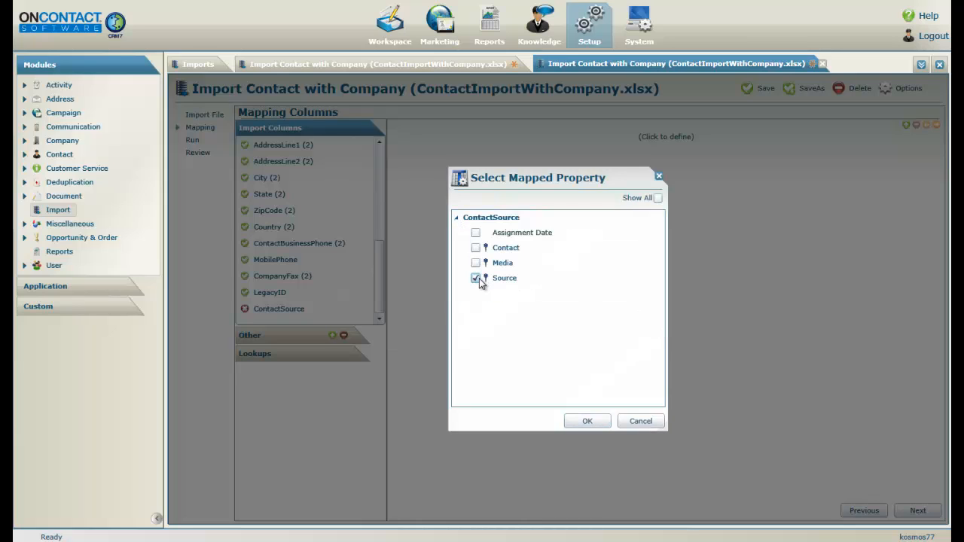
{"action": "left_click", "coordinate": [584, 418]}
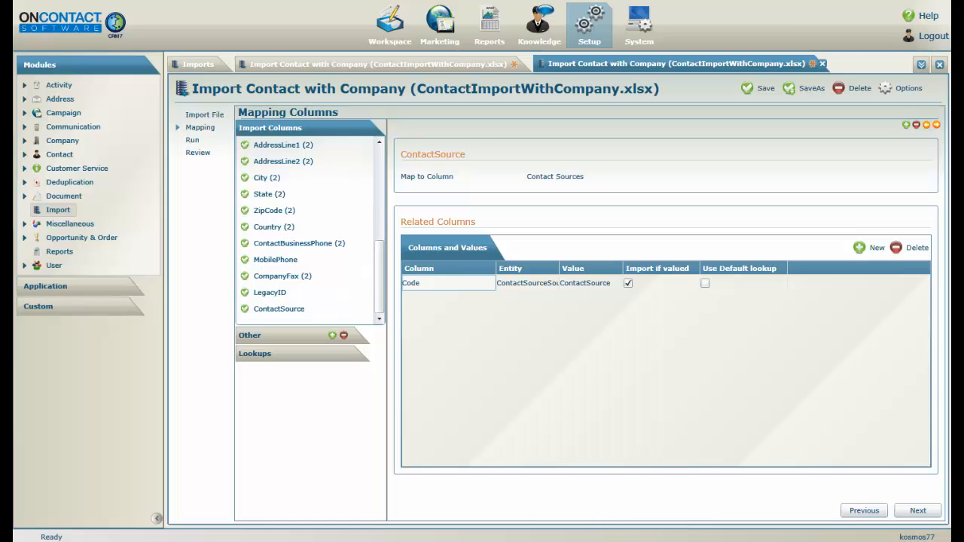
- Proceed to the run stage and run the import of MyImportFileExtraColumns.xlsx
{"action": "left_click", "coordinate": [917, 511]}
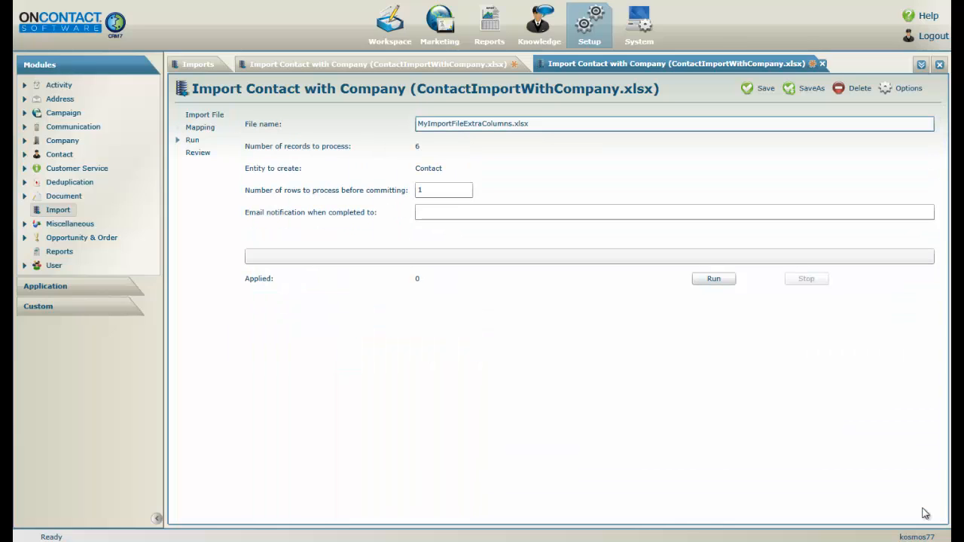
{"action": "left_click", "coordinate": [695, 280]}
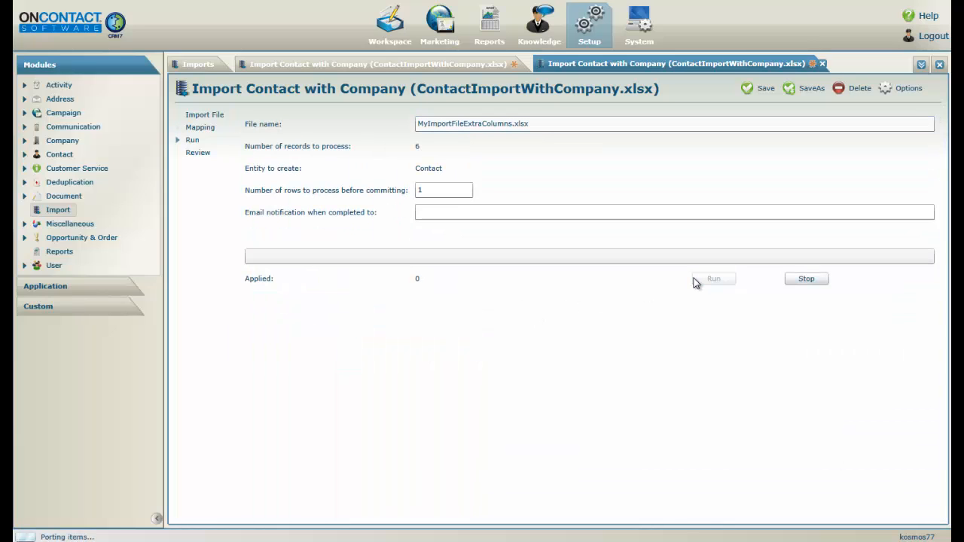